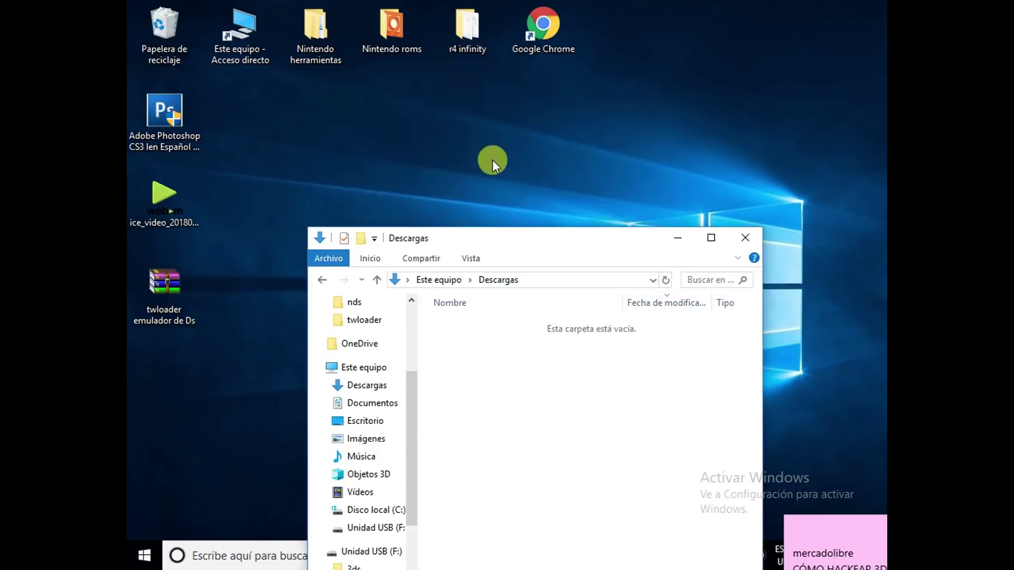
Close the Descargas window and extract the twloader emulador de Ds archive into its own folder on the desktop.
{"action": "left_click", "coordinate": [750, 243]}
{"action": "left_click_drag", "start_coordinate": [467, 141], "coordinate": [503, 219]}
{"action": "right_click", "coordinate": [488, 216]}
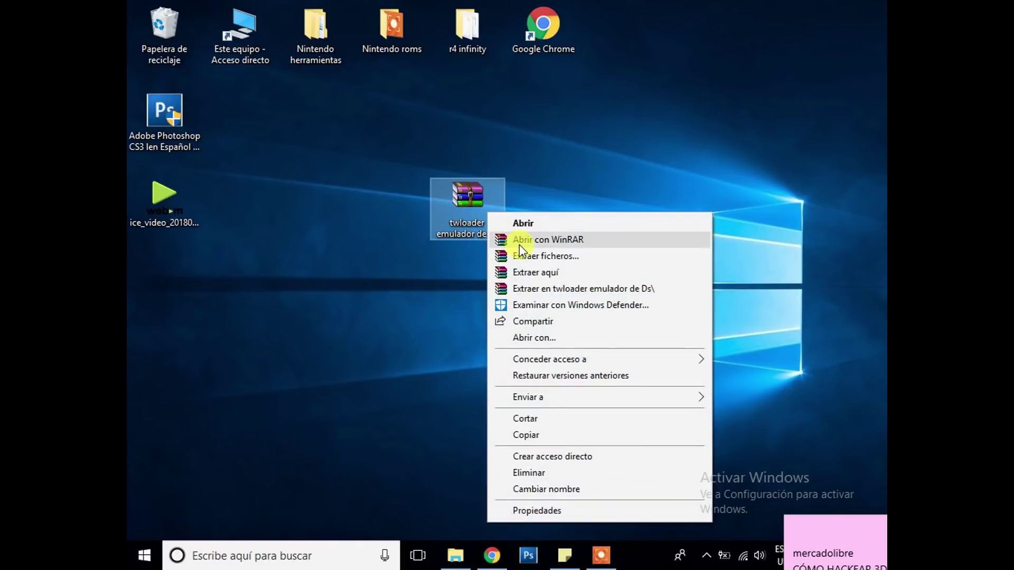
{"action": "left_click", "coordinate": [577, 288]}
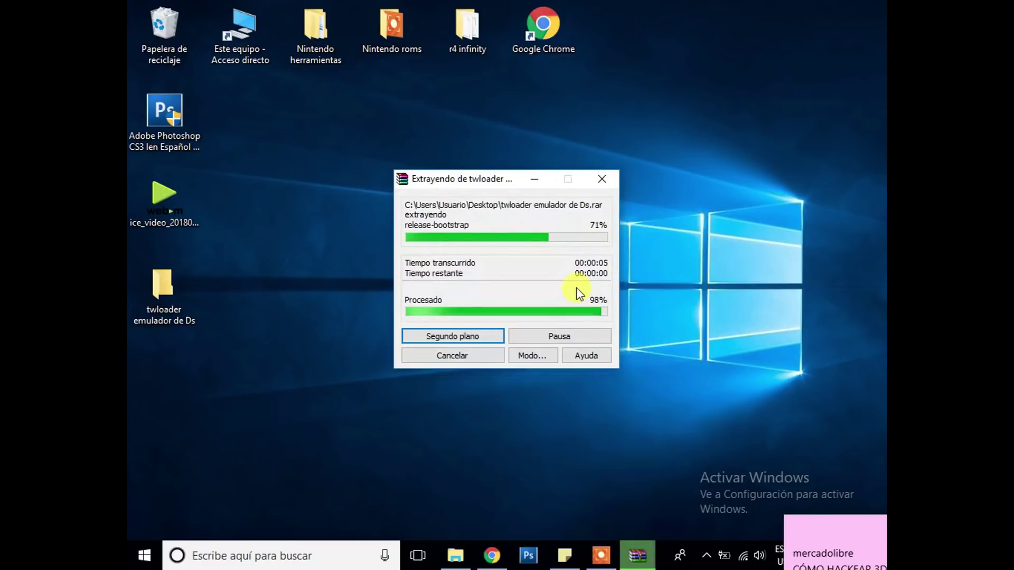
Send the twloader emulador de Ds archive to the recycle bin and reposition the extracted folder on the desktop.
{"action": "left_click_drag", "start_coordinate": [164, 297], "coordinate": [537, 214]}
{"action": "left_click", "coordinate": [470, 212]}
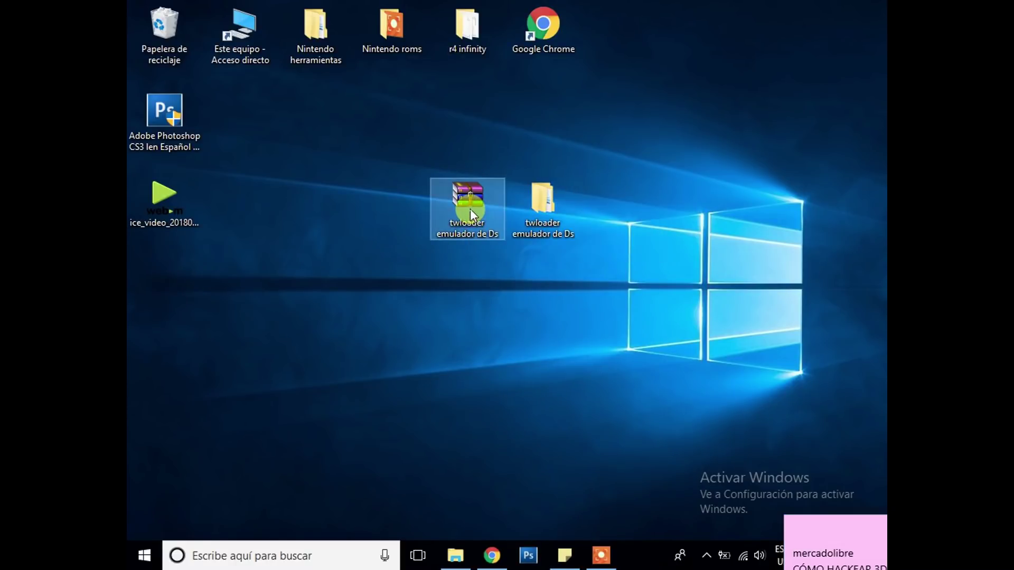
{"action": "left_click_drag", "start_coordinate": [471, 205], "coordinate": [161, 26]}
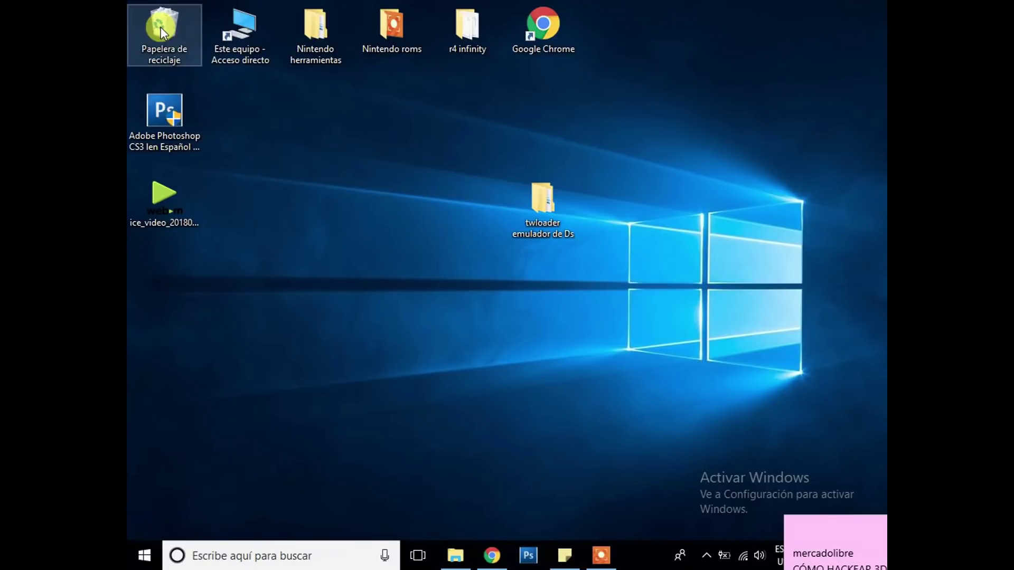
{"action": "left_click", "coordinate": [548, 208]}
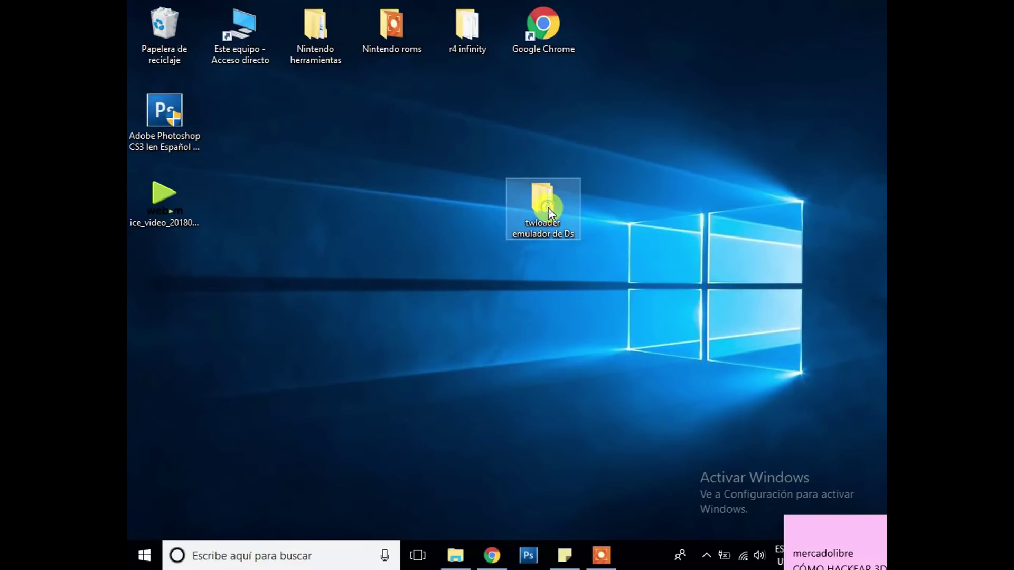
{"action": "left_click_drag", "start_coordinate": [548, 208], "coordinate": [422, 164]}
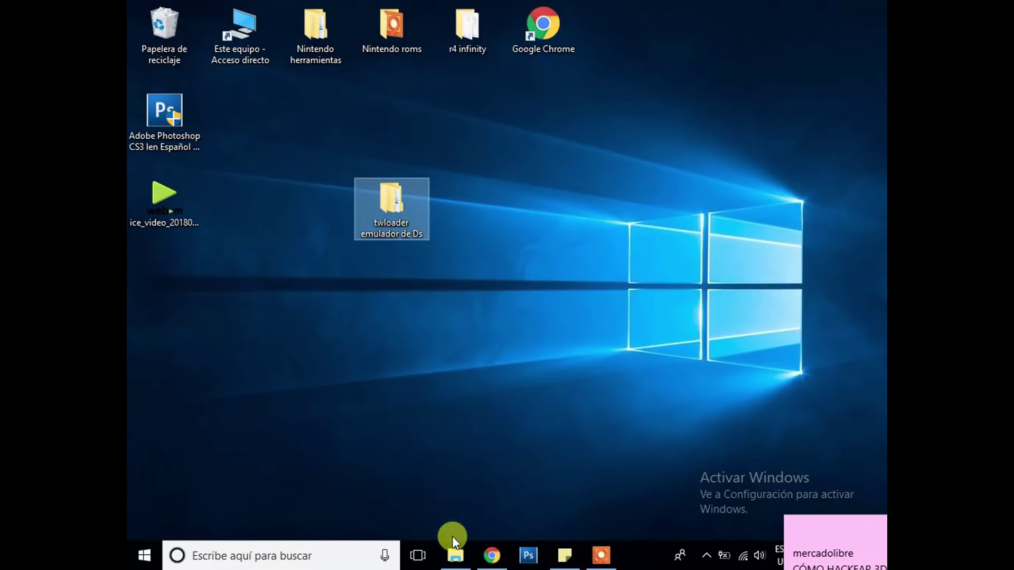
Bring up the Unidad USB (F:) window and move it clear of the twloader emulador de Ds folder on the desktop.
{"action": "left_click", "coordinate": [455, 556]}
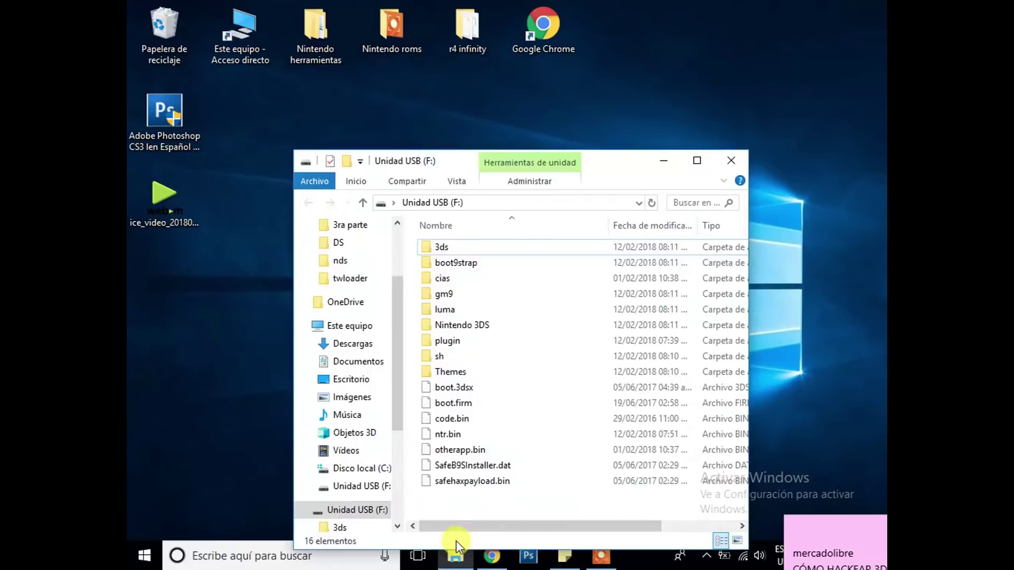
{"action": "left_click", "coordinate": [393, 164]}
{"action": "left_click_drag", "start_coordinate": [592, 165], "coordinate": [592, 83]}
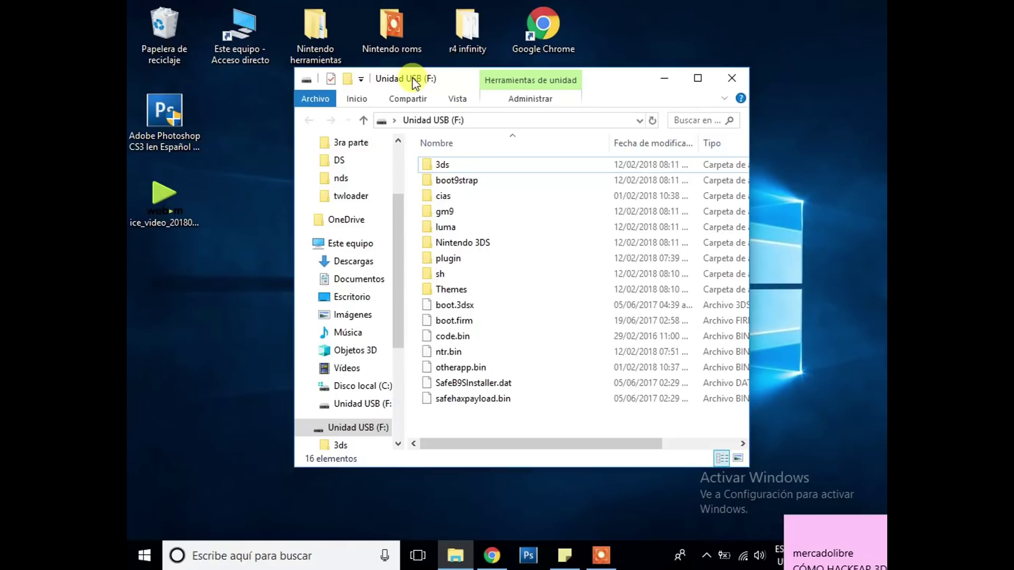
{"action": "left_click_drag", "start_coordinate": [412, 80], "coordinate": [599, 90]}
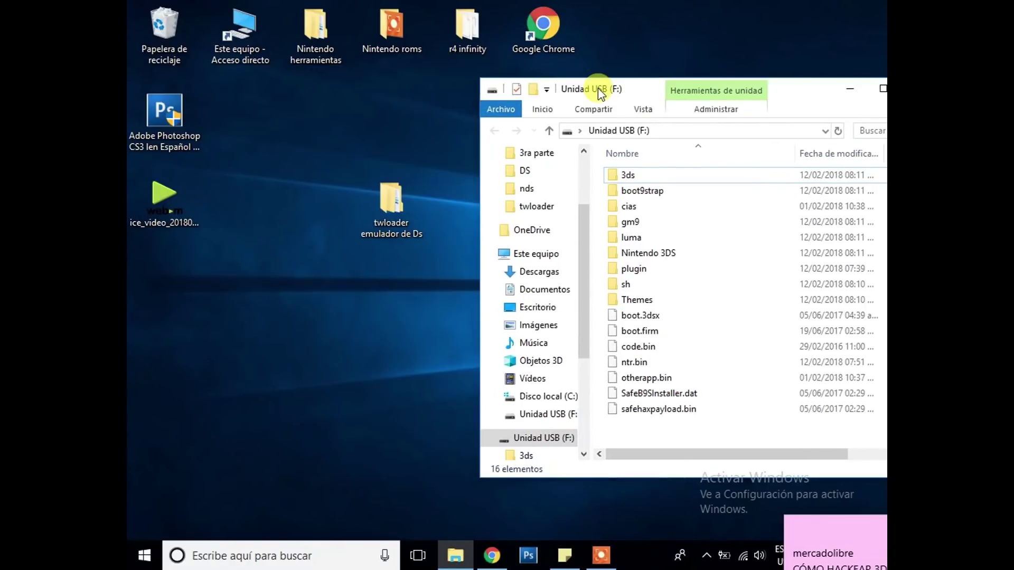
Open the twloader emulador de Ds desktop folder and the folder of the same name inside it.
{"action": "left_click", "coordinate": [394, 207]}
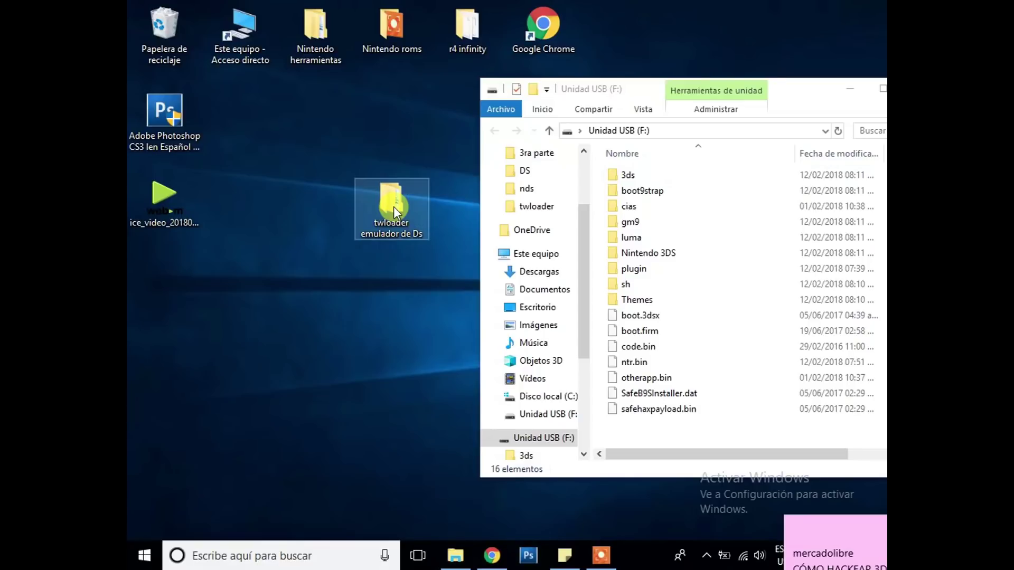
{"action": "double_click", "coordinate": [394, 207]}
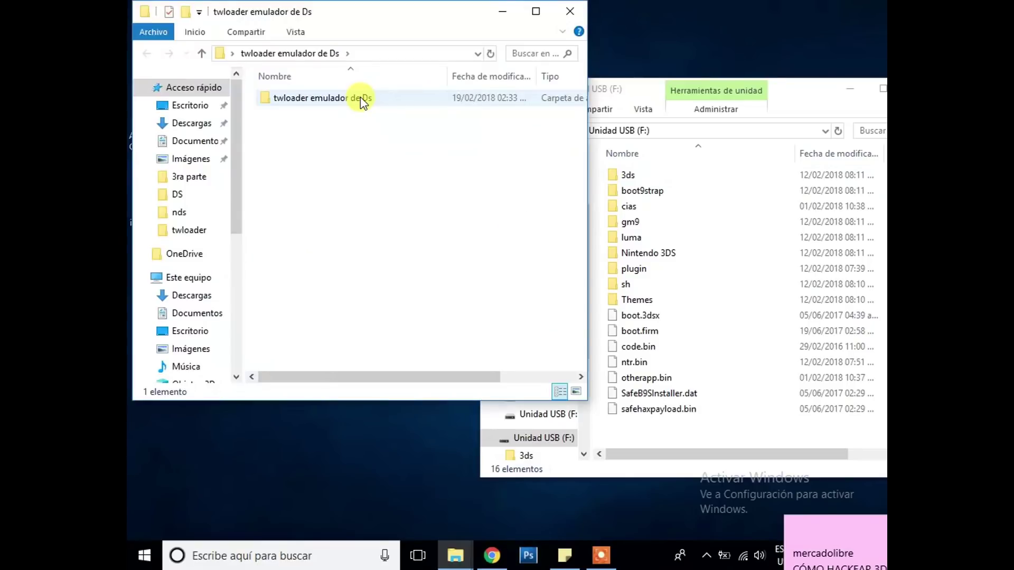
{"action": "left_click", "coordinate": [360, 100]}
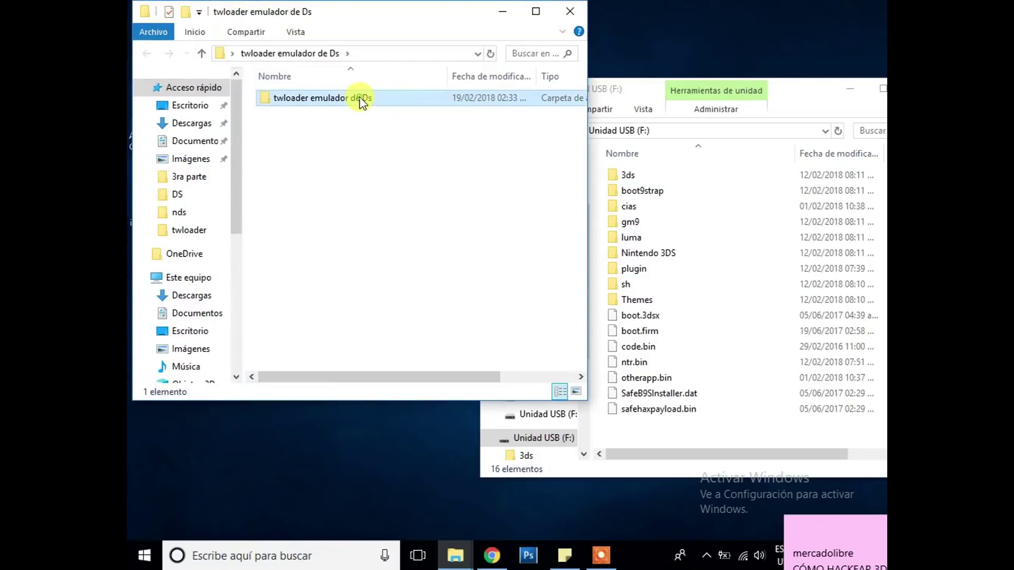
{"action": "double_click", "coordinate": [361, 101]}
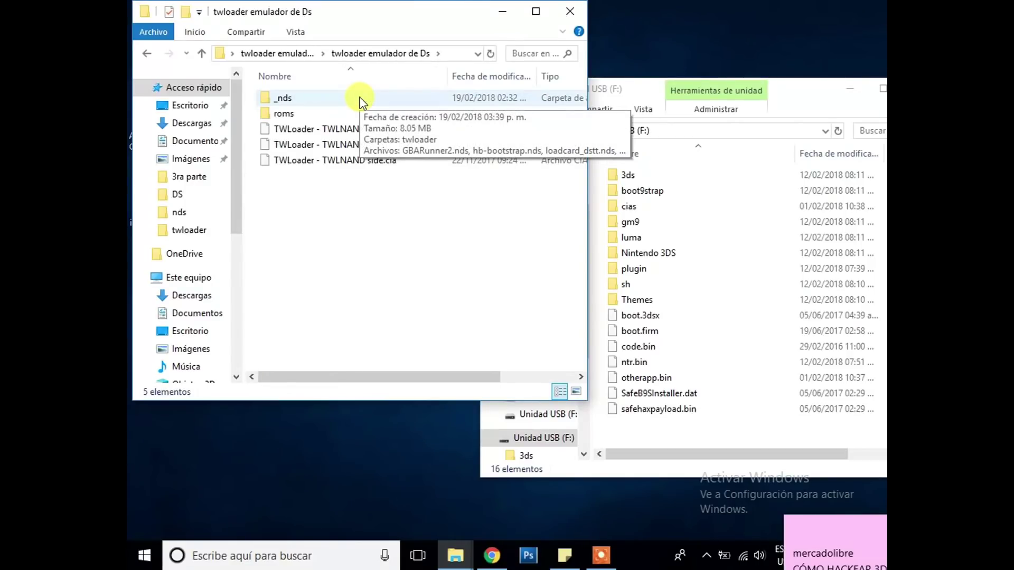
Tile the twloader emulador de Ds and Unidad USB (F:) windows side by side across the screen.
{"action": "left_click_drag", "start_coordinate": [469, 23], "coordinate": [421, 96]}
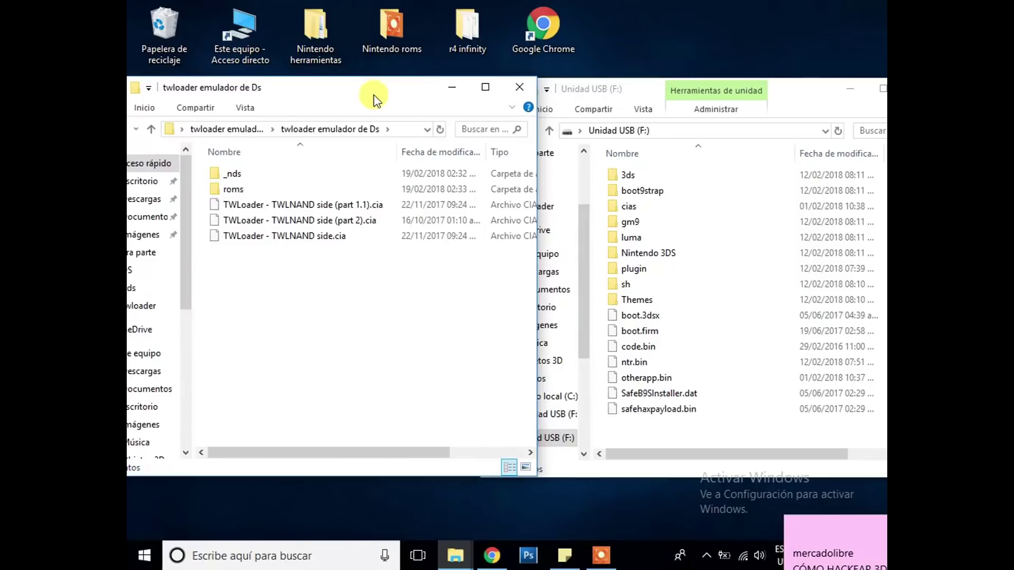
{"action": "key", "text": "super+Left"}
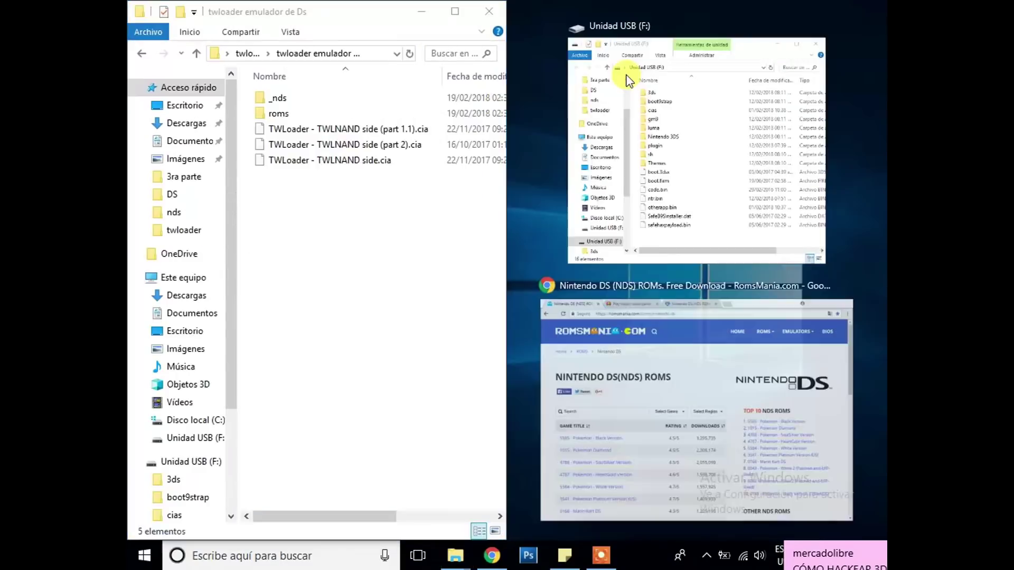
{"action": "left_click", "coordinate": [628, 79]}
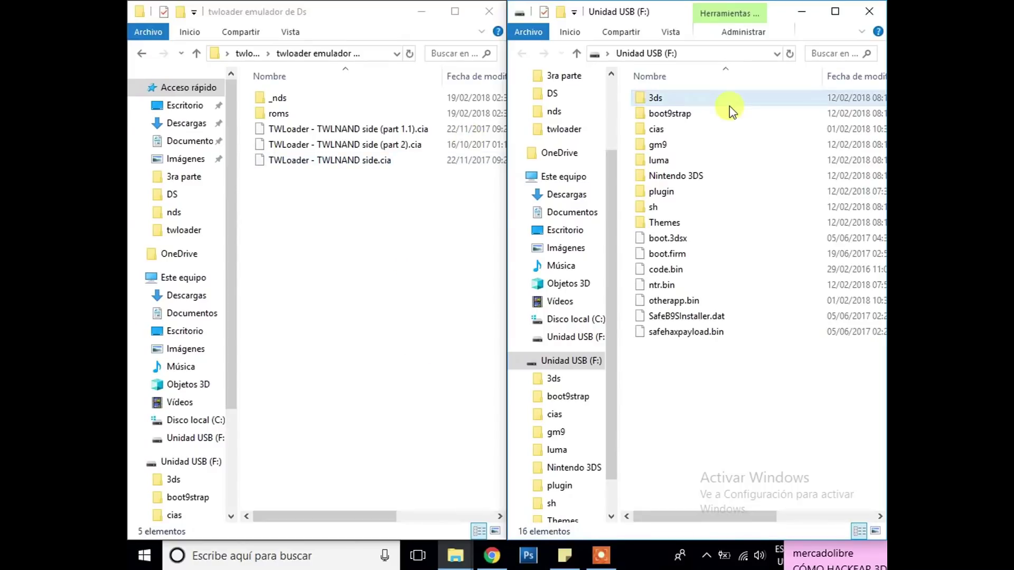
Copy the three TWLoader - TWLNAND side .cia files into the cias folder on the USB drive.
{"action": "left_click", "coordinate": [375, 162]}
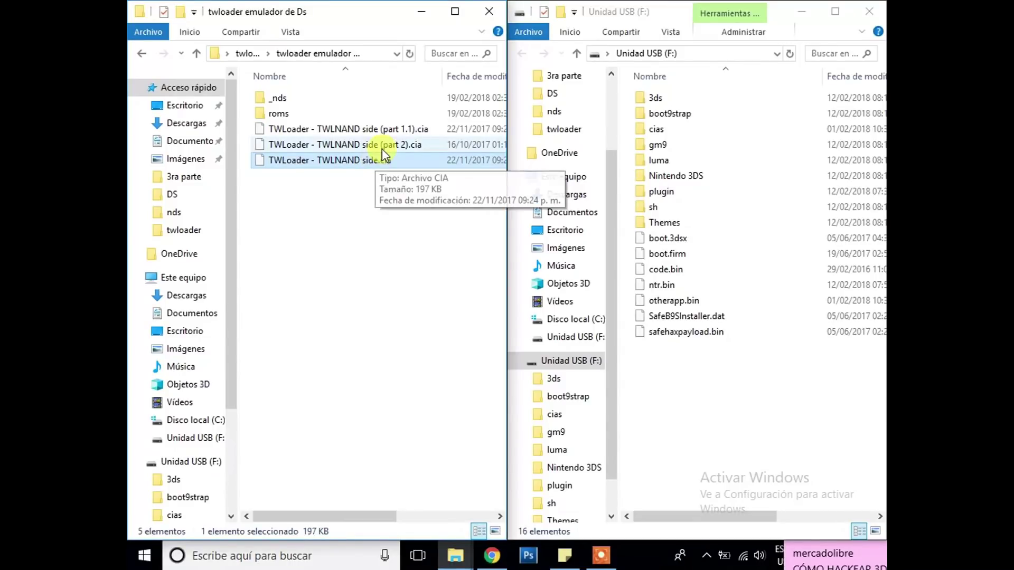
{"action": "left_click", "coordinate": [382, 149], "text": "ctrl"}
{"action": "left_click", "coordinate": [436, 129], "text": "ctrl"}
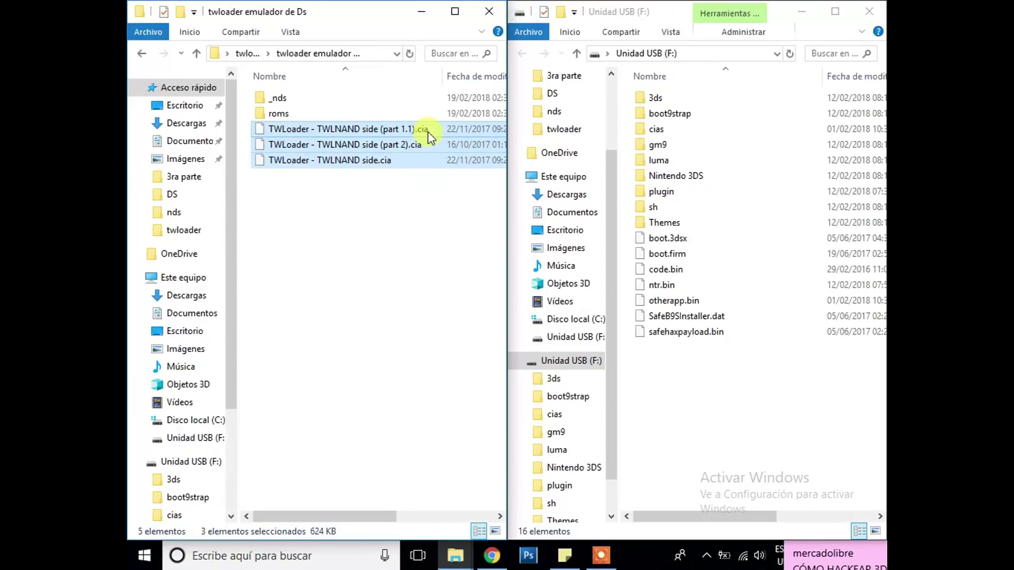
{"action": "left_click_drag", "start_coordinate": [427, 131], "coordinate": [658, 127]}
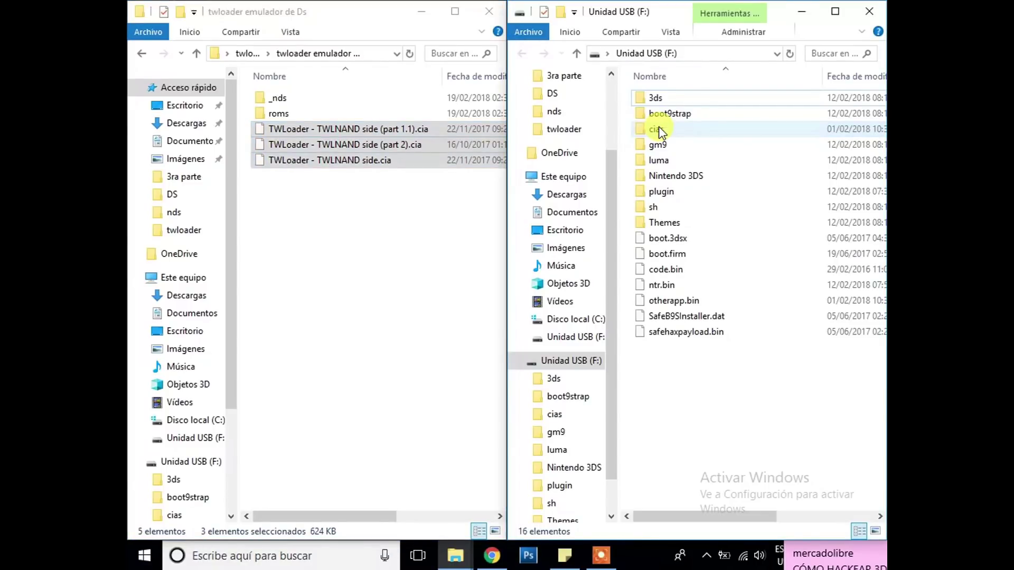
Delete the cias folder from the USB drive and undo the deletion.
{"action": "key", "text": "Delete"}
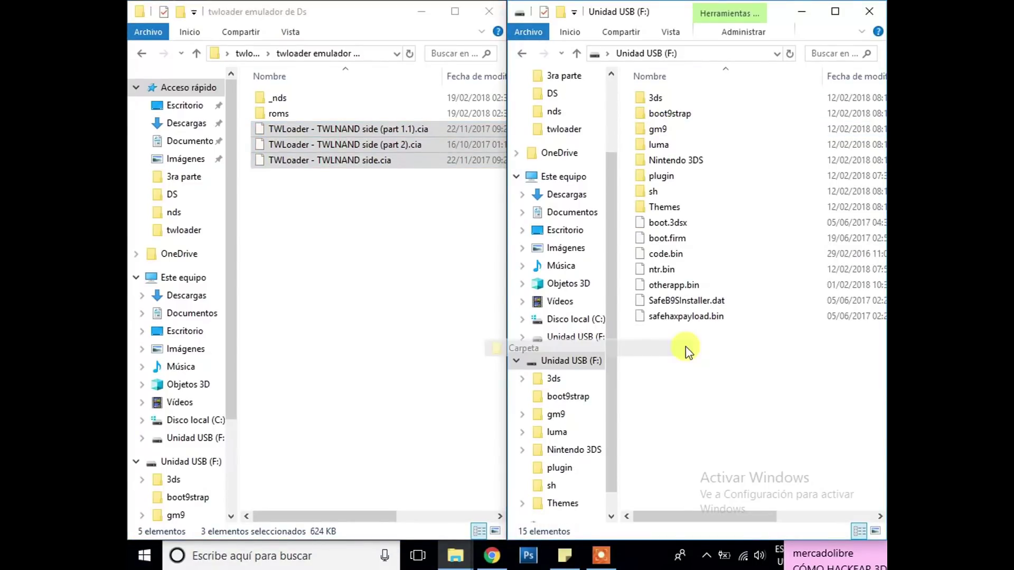
{"action": "key", "text": "ctrl+z"}
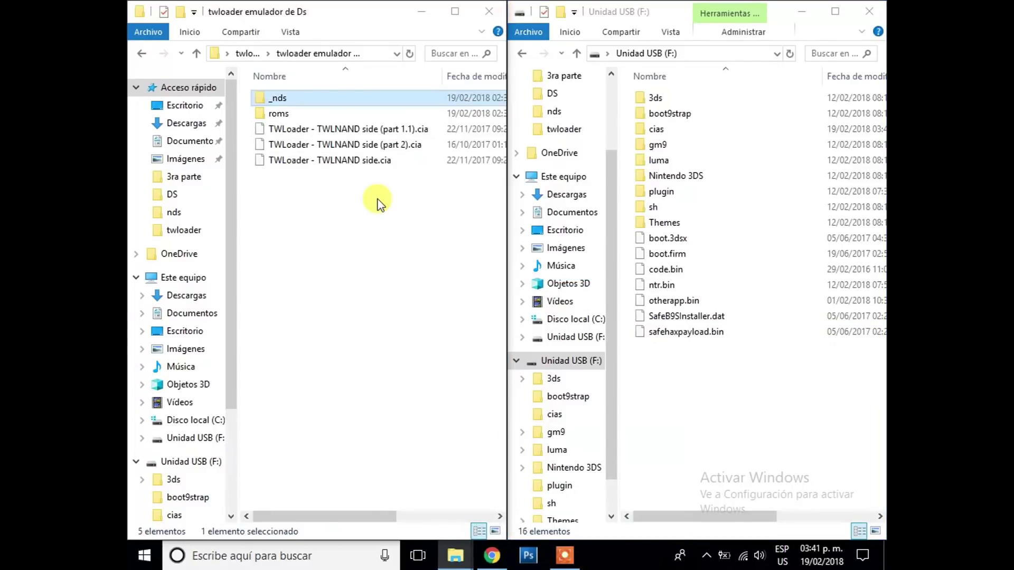
Copy the _nds and roms folders from twloader emulador de Ds to the root of the USB drive.
{"action": "left_click", "coordinate": [375, 199]}
{"action": "left_click_drag", "start_coordinate": [393, 100], "coordinate": [706, 391]}
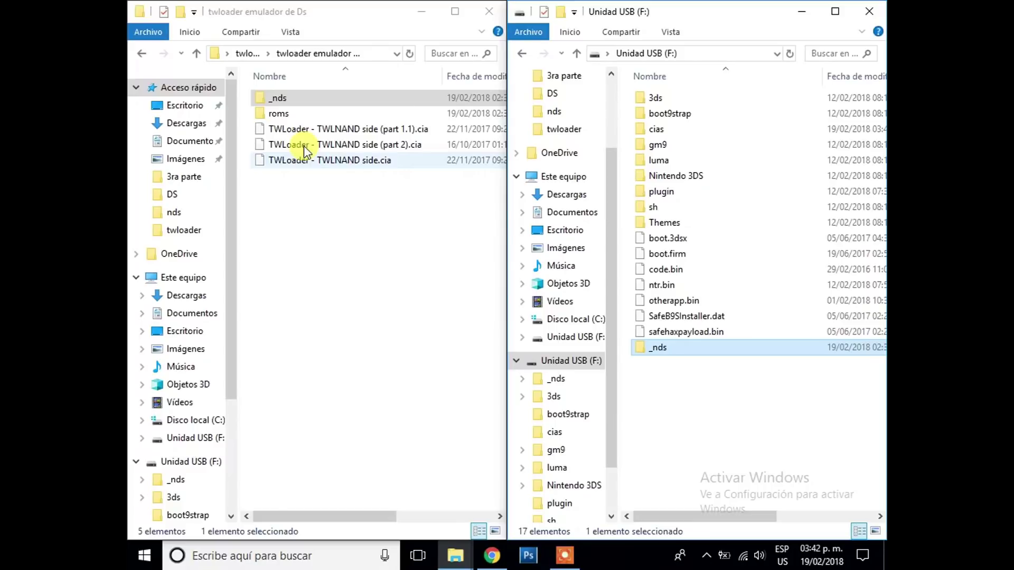
{"action": "left_click", "coordinate": [278, 114]}
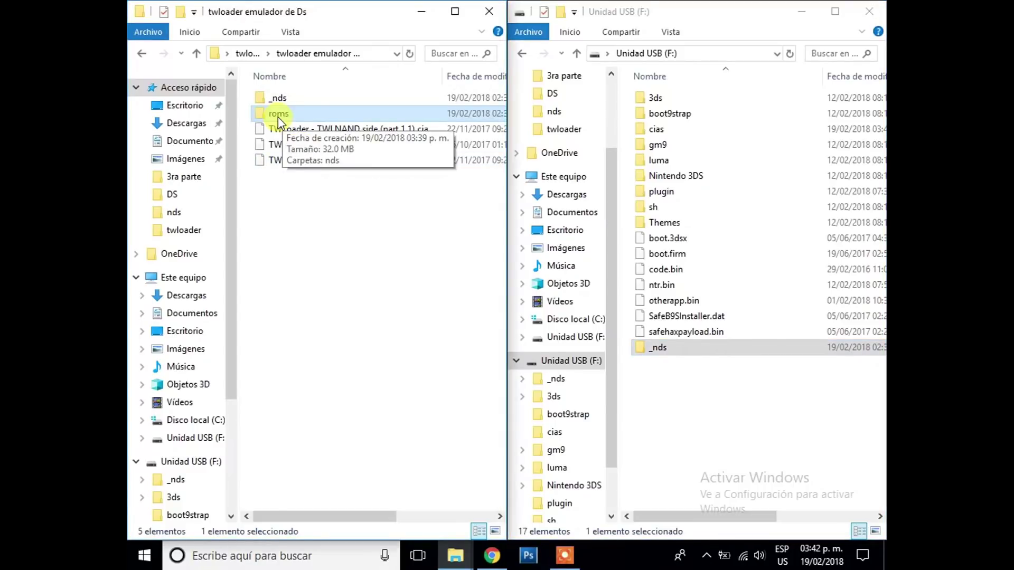
{"action": "left_click_drag", "start_coordinate": [278, 116], "coordinate": [674, 403]}
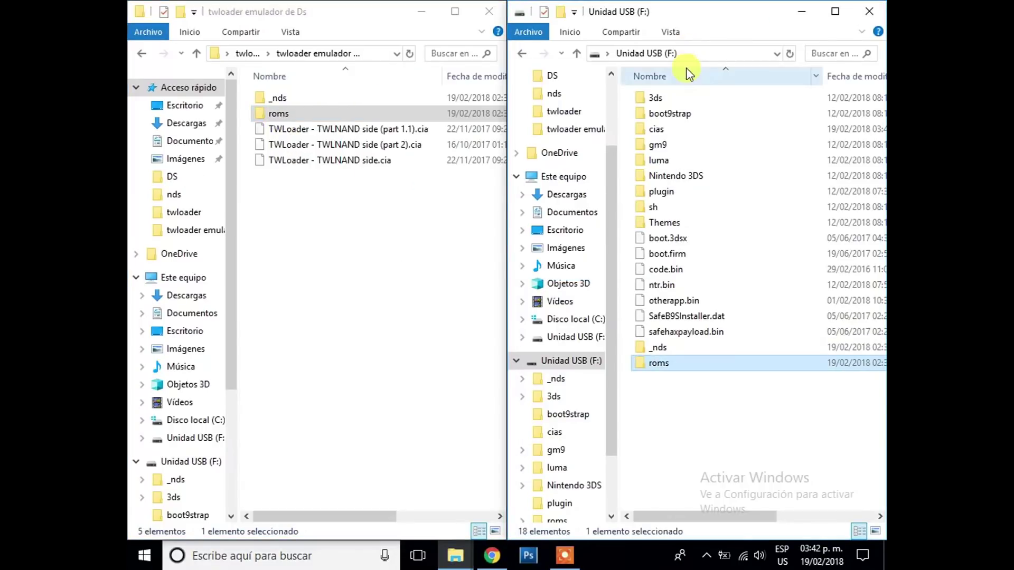
Sort the USB drive's contents by name and open the nds folder inside roms.
{"action": "left_click", "coordinate": [686, 77]}
{"action": "left_click", "coordinate": [688, 77]}
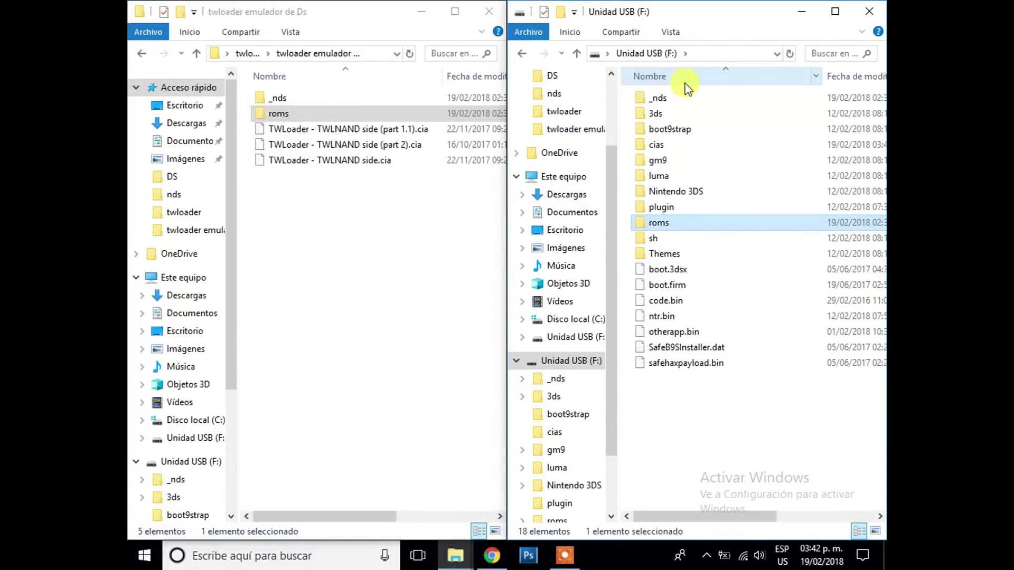
{"action": "left_click", "coordinate": [658, 226]}
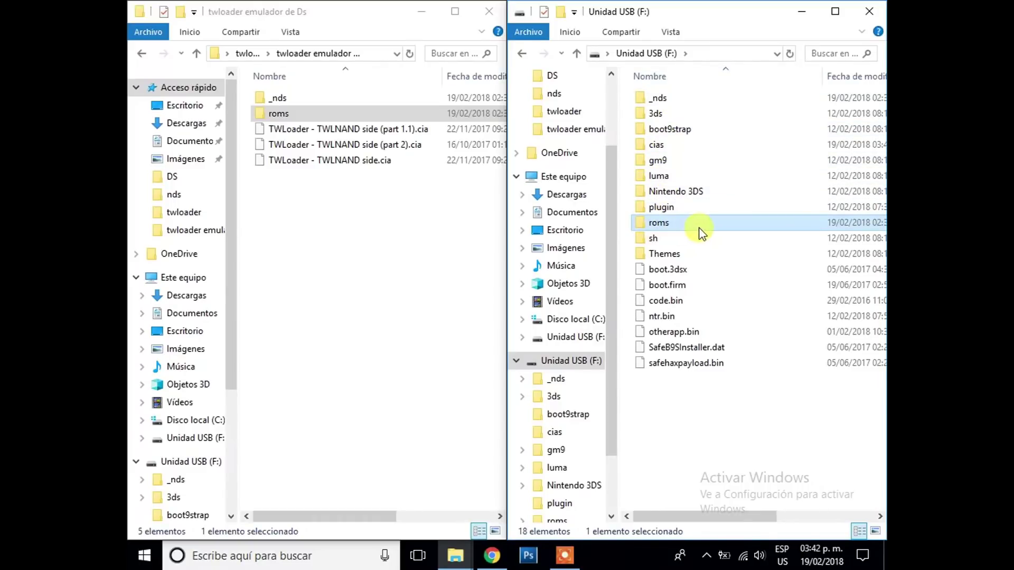
{"action": "double_click", "coordinate": [677, 224]}
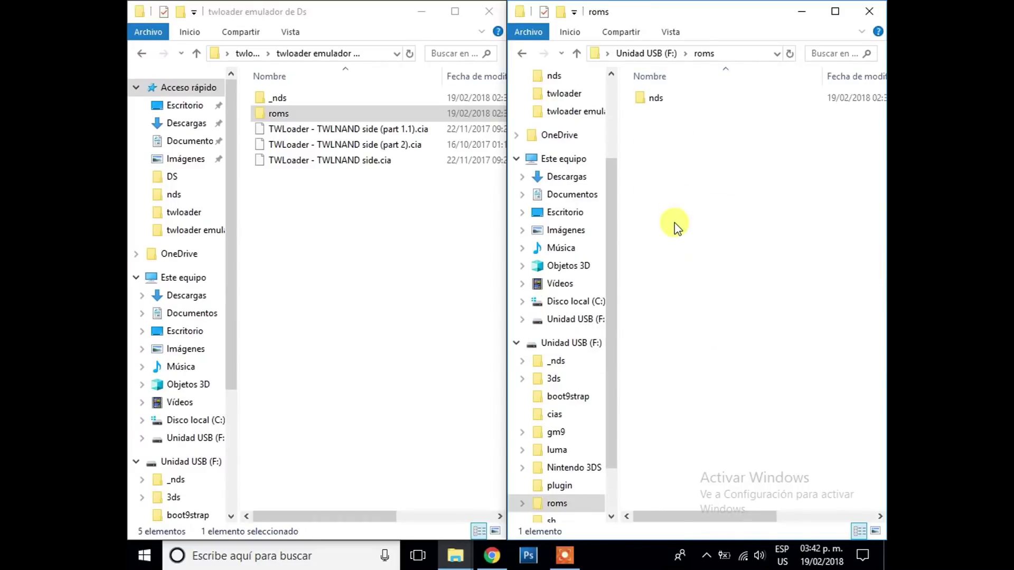
{"action": "left_click", "coordinate": [654, 105]}
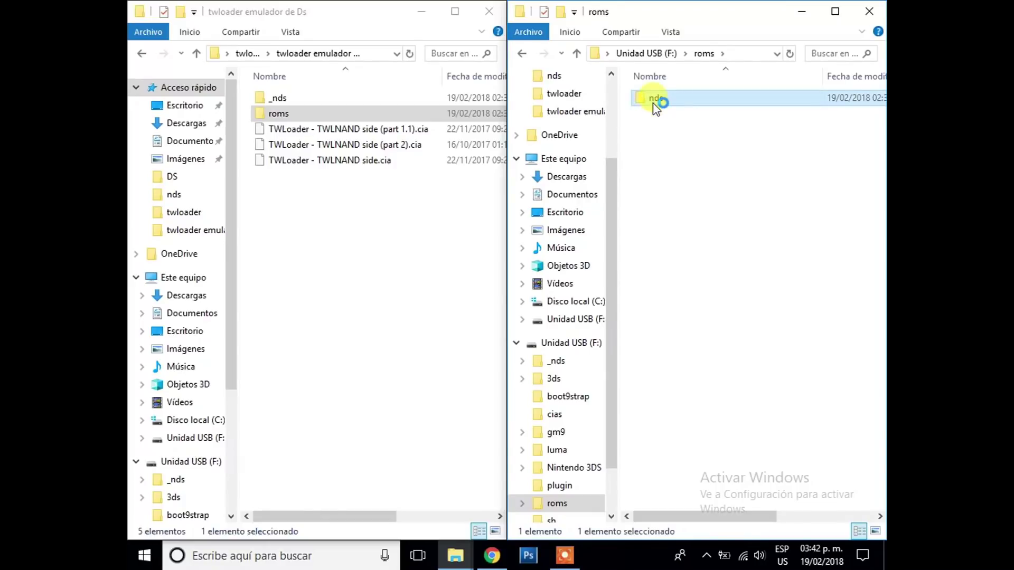
{"action": "double_click", "coordinate": [654, 101]}
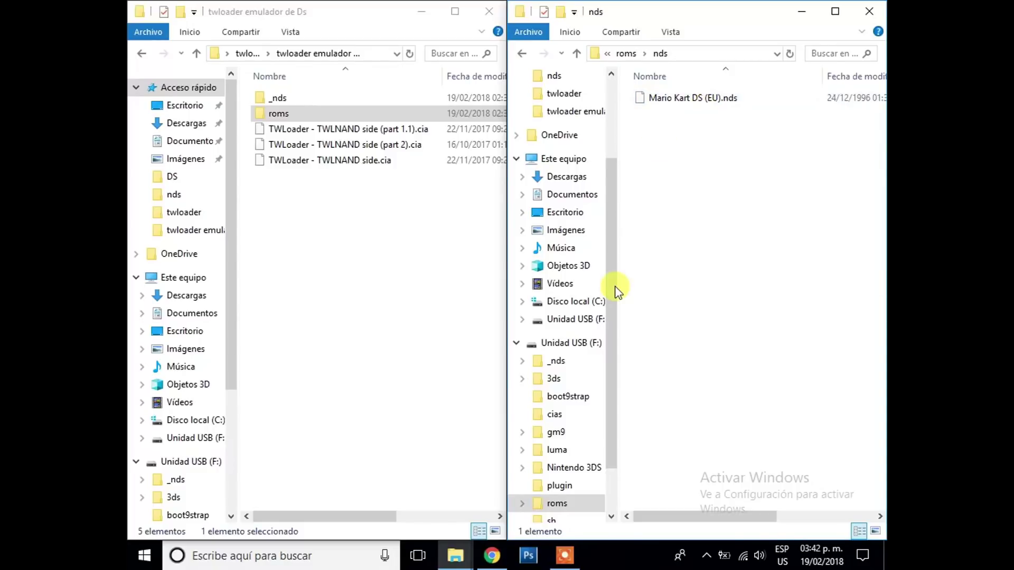
Switch to Chrome and look through the open RomsMania, Emuparadise and Nintendo DS/NDS ROMs pages.
{"action": "left_click", "coordinate": [491, 557]}
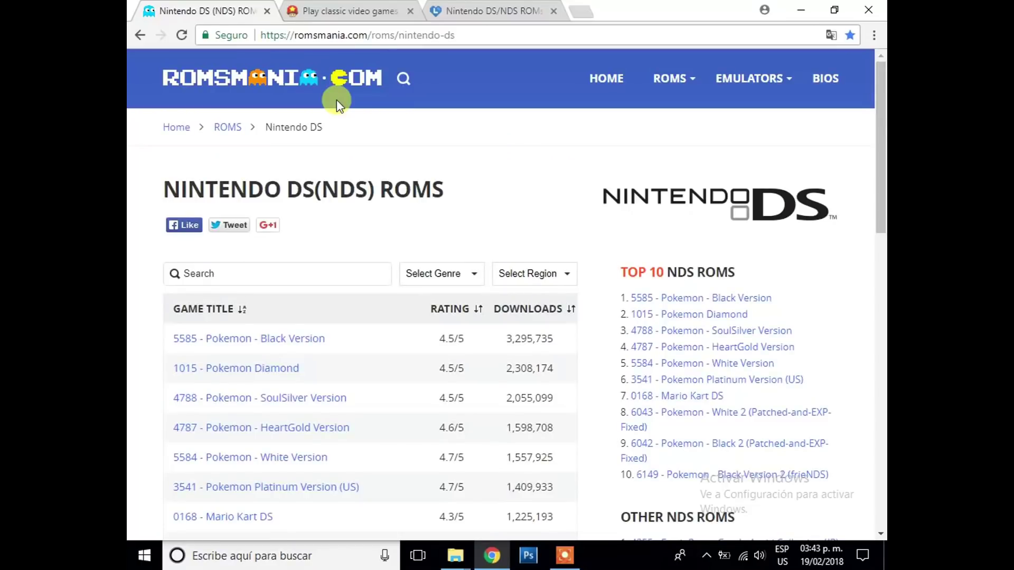
{"action": "left_click", "coordinate": [367, 12]}
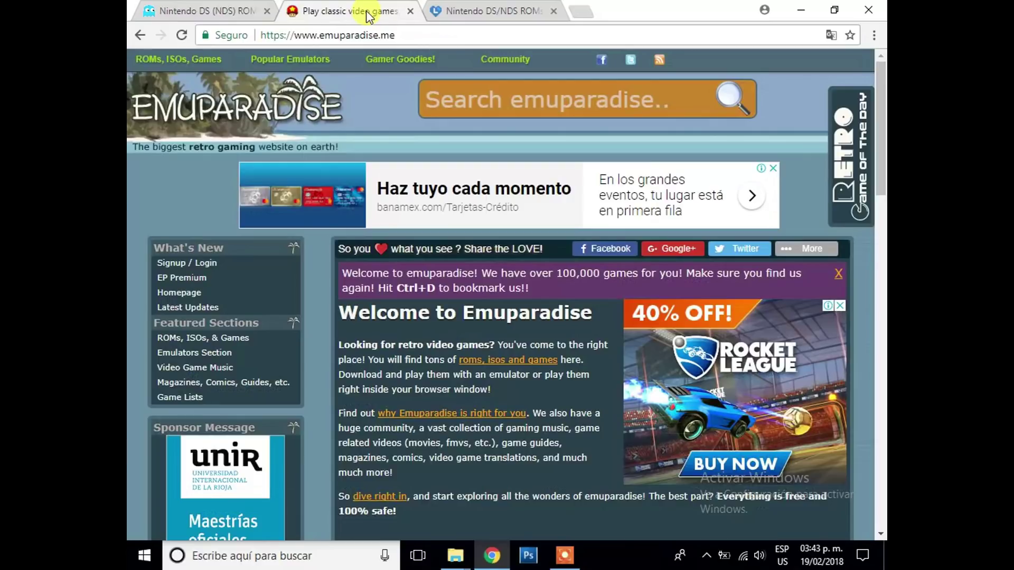
{"action": "left_click", "coordinate": [495, 15]}
Close the browser and both folder windows to return to the desktop.
{"action": "left_click", "coordinate": [876, 14]}
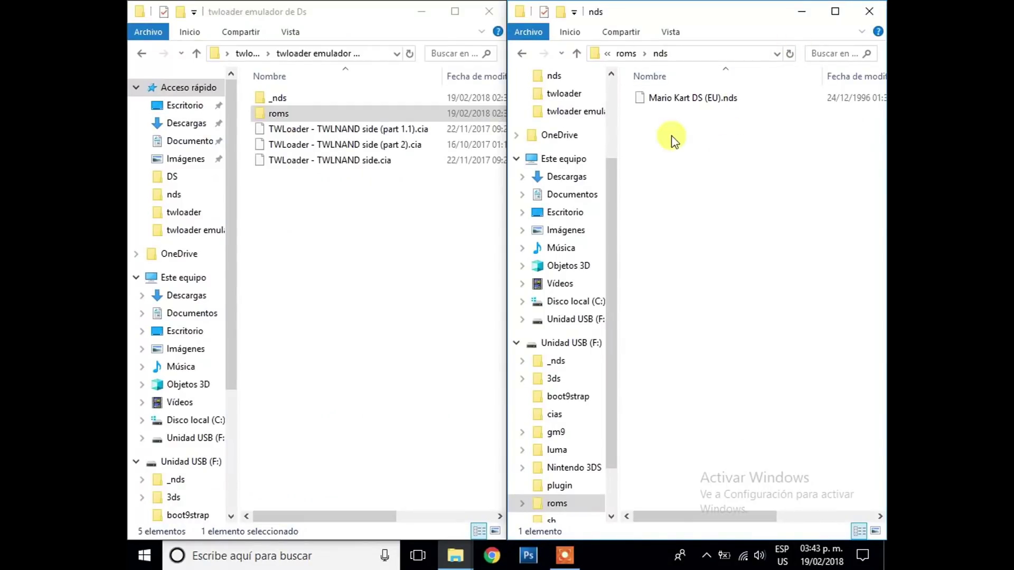
{"action": "left_click", "coordinate": [488, 13]}
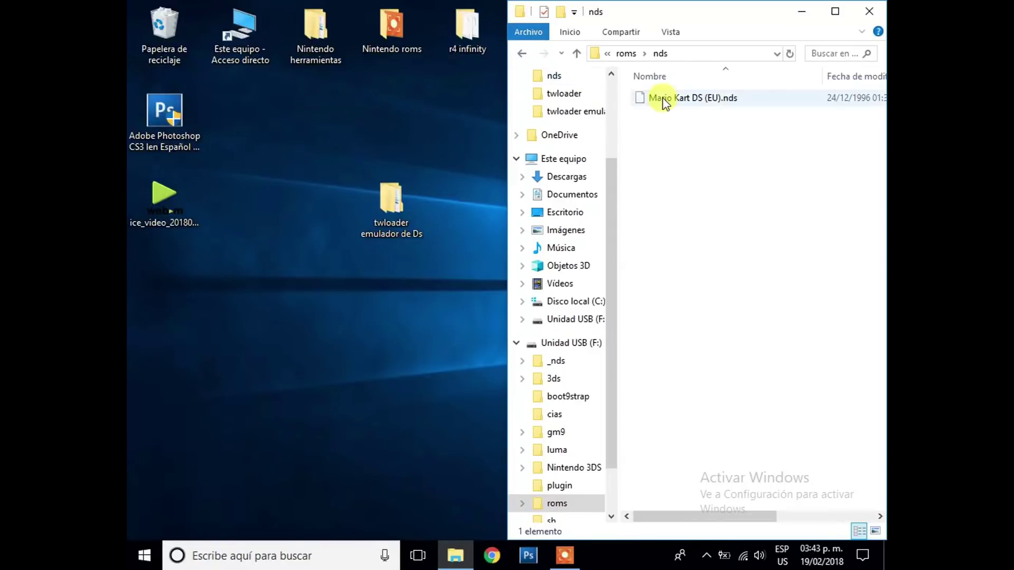
{"action": "left_click", "coordinate": [875, 15]}
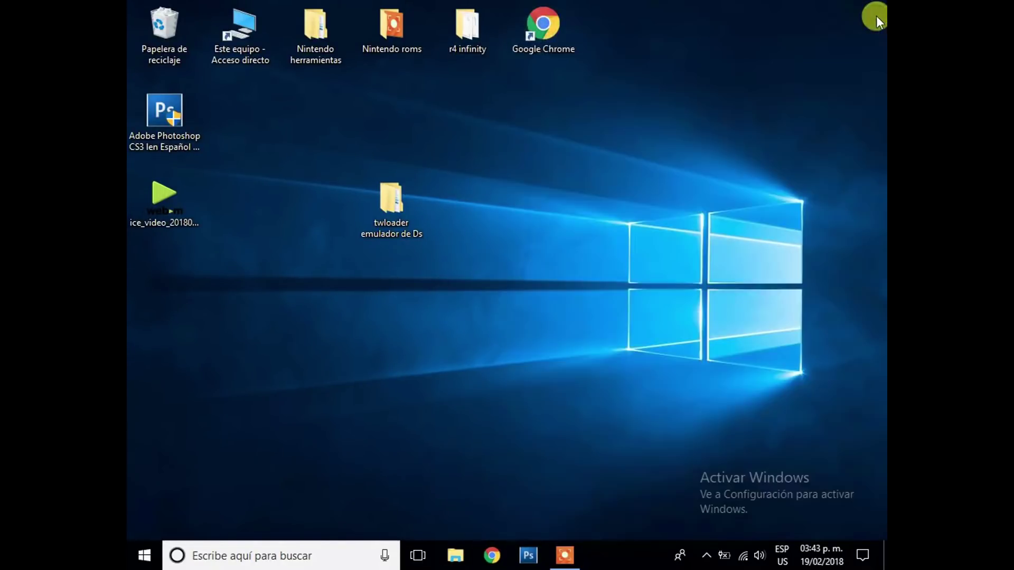